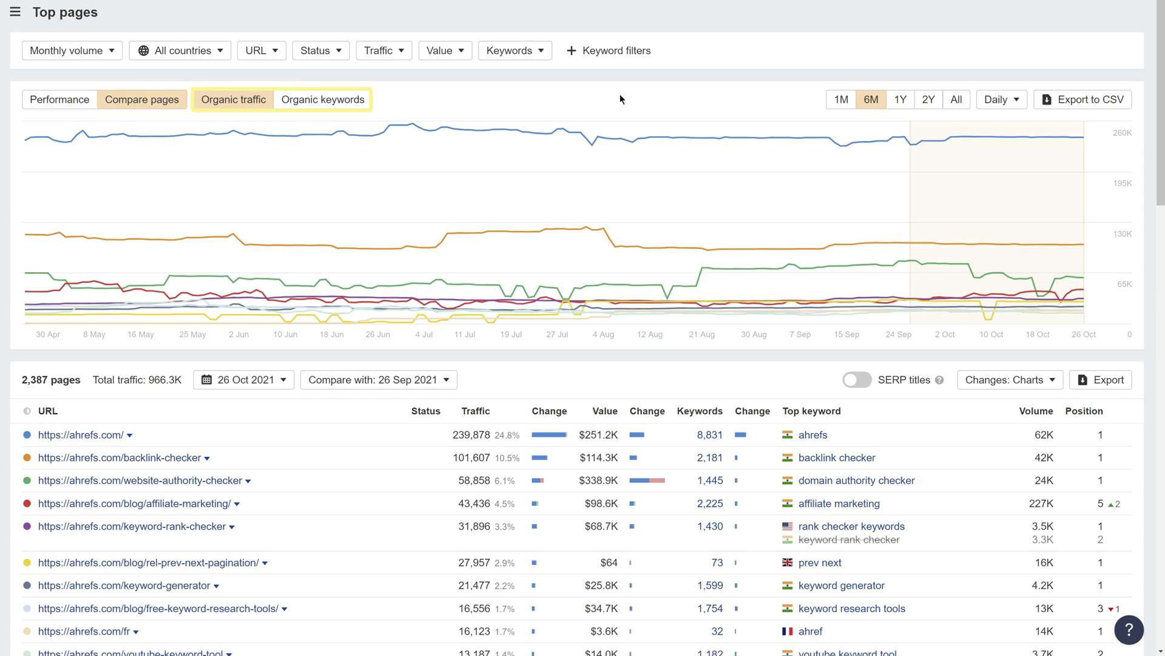
Step: Chart organic keywords for top pages, hiding every line except the ahrefs.com/ru page
left_click(352, 105)
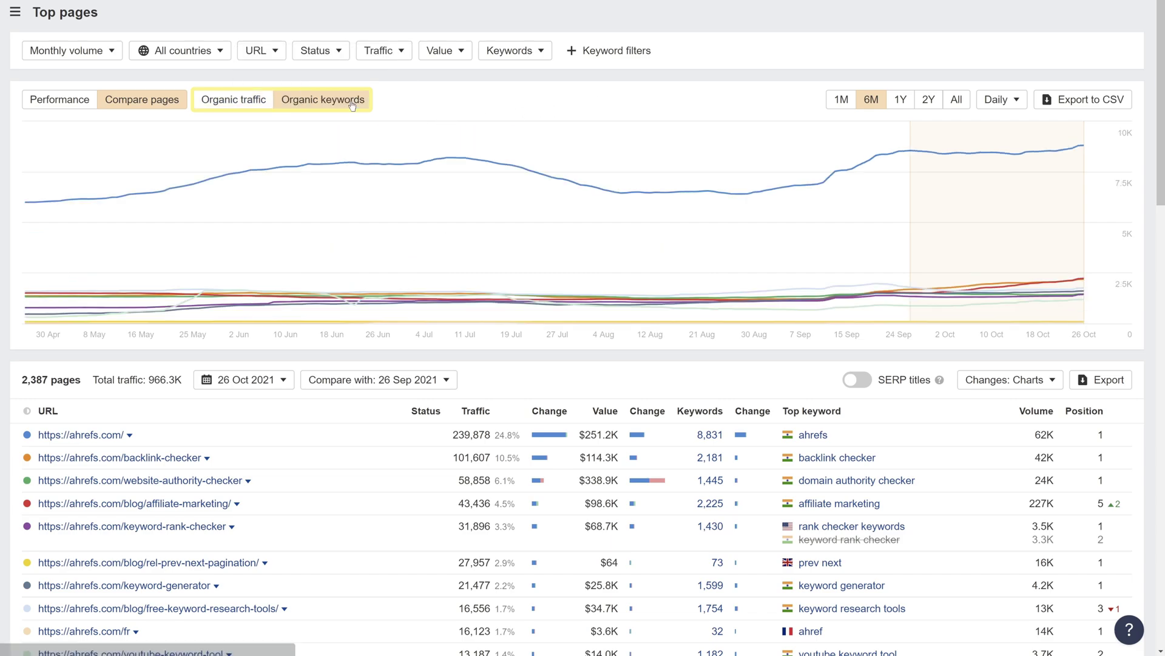
scroll(312, 111, "down", 2)
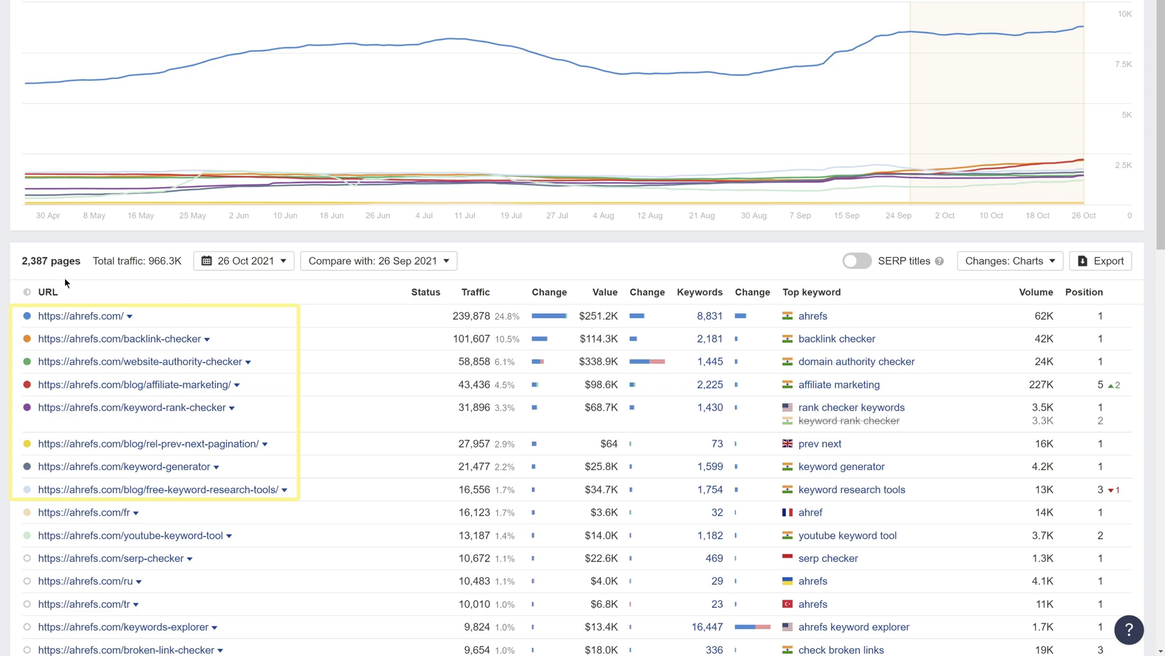
left_click(27, 316)
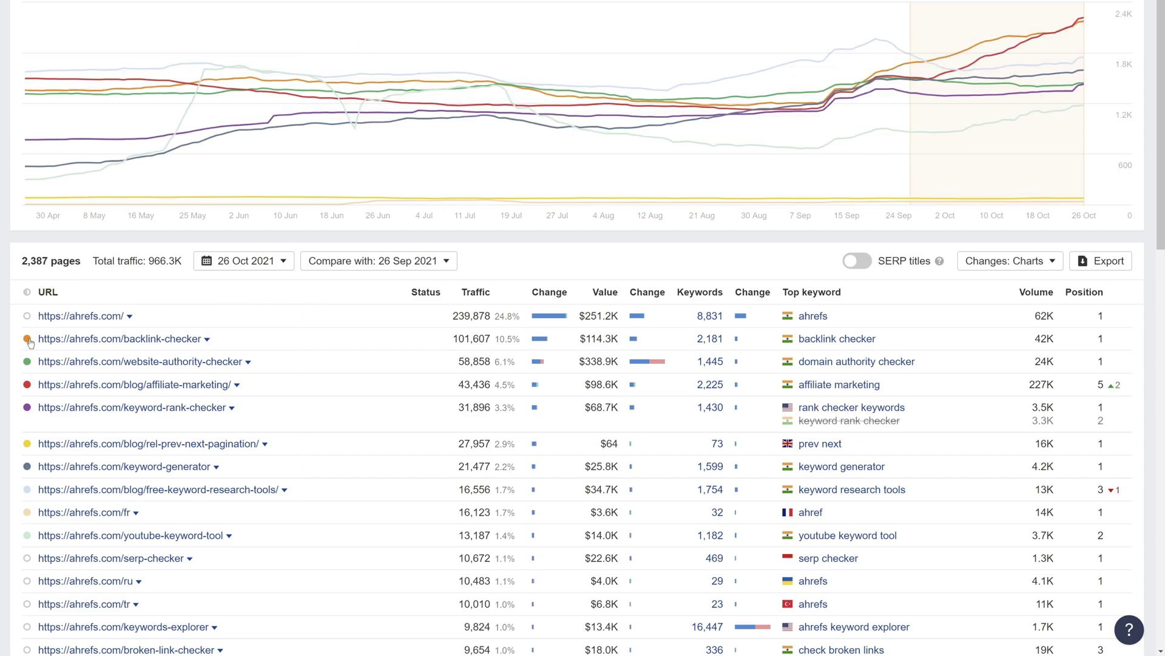
left_click(27, 338)
left_click(27, 361)
left_click(26, 384)
left_click(27, 407)
left_click(27, 443)
left_click(26, 466)
left_click(27, 489)
left_click(27, 511)
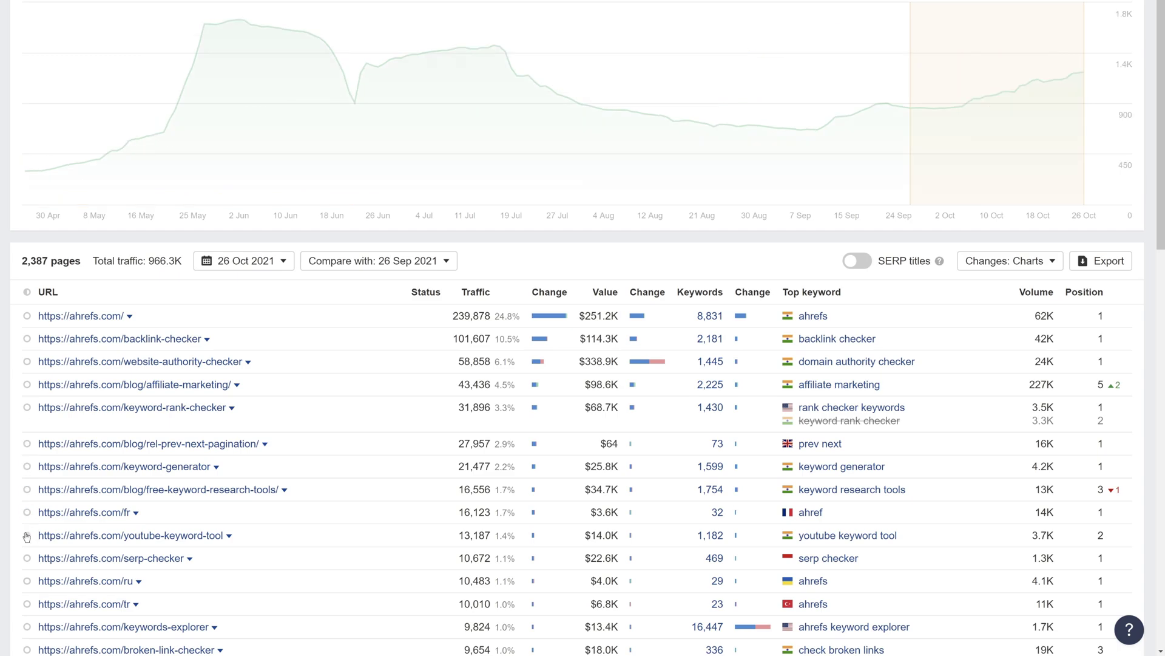
left_click(26, 535)
left_click(27, 580)
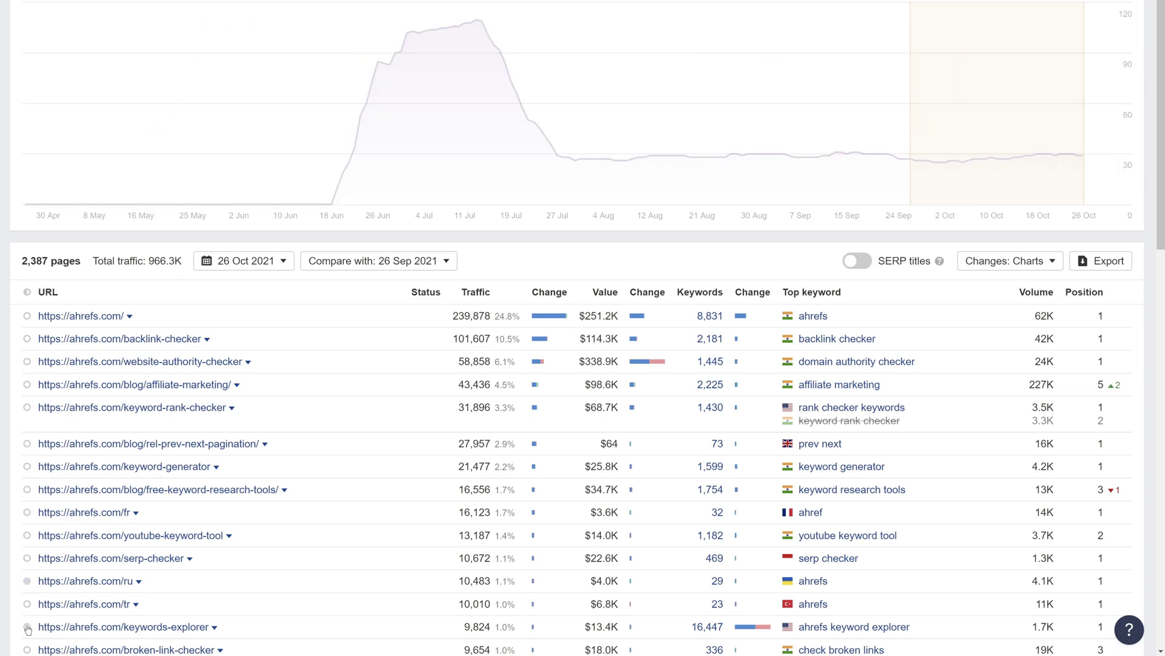
Step: Compare 23 Jun 2021 against 30 Jul 2021 on the chart, keeping the Daily interval
scroll(27, 629, "up", 1)
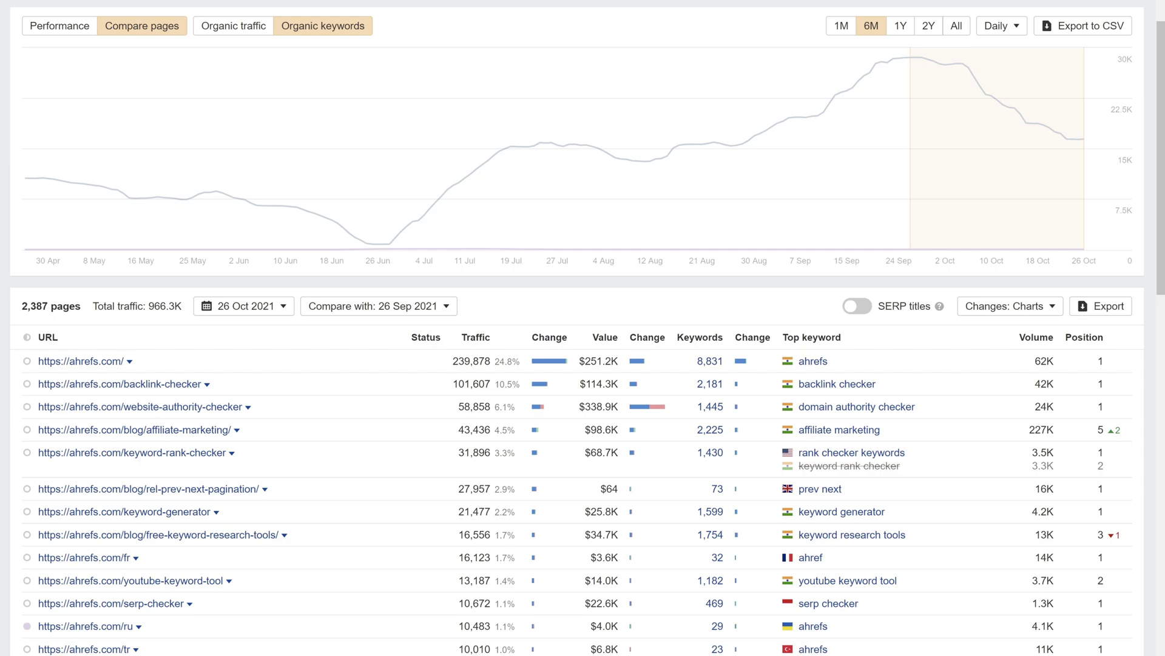
left_click_drag(361, 187, 577, 194)
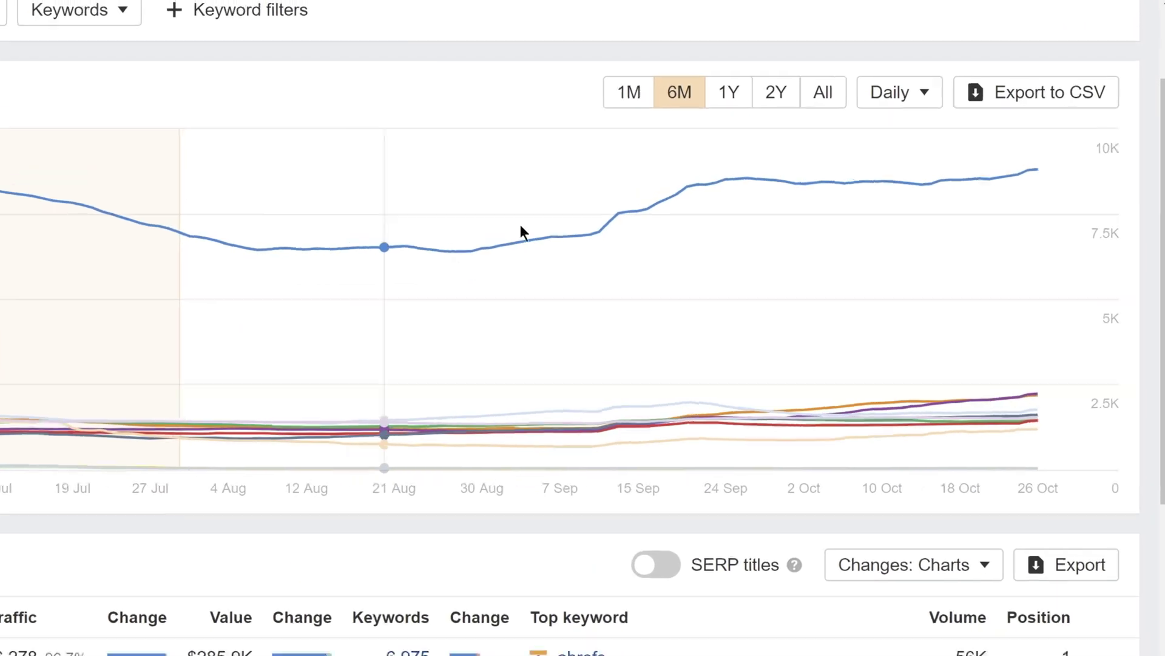
left_click(909, 95)
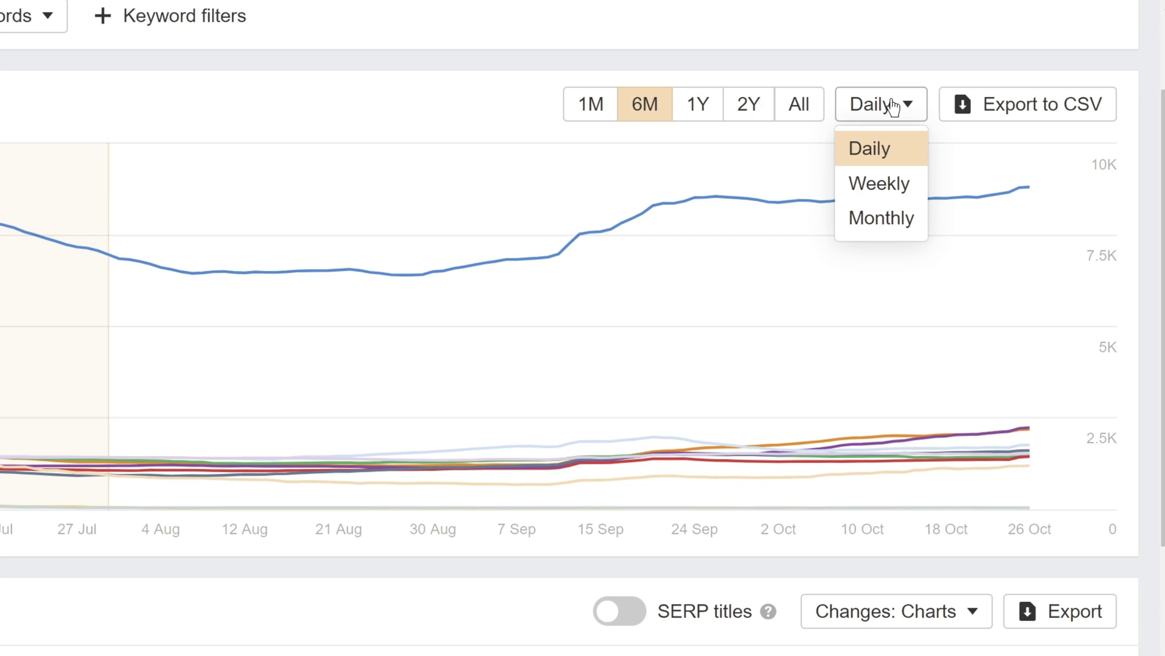
left_click(892, 107)
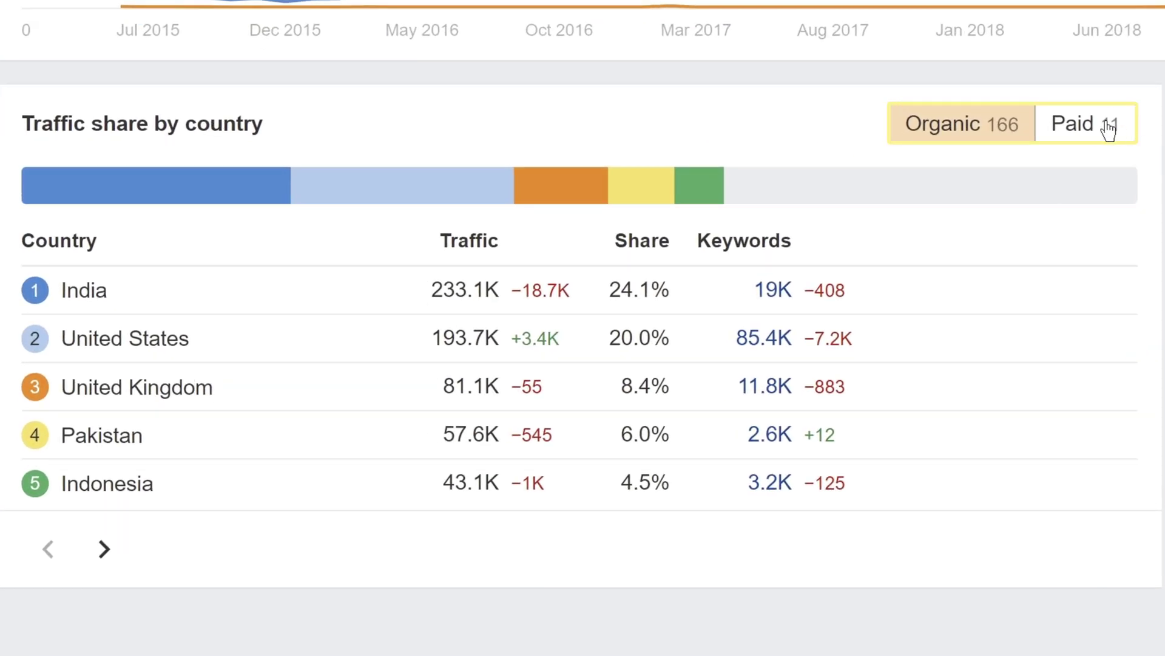
Step: View paid, then organic traffic share by country, and set Changes to Last 6 months
left_click(1109, 127)
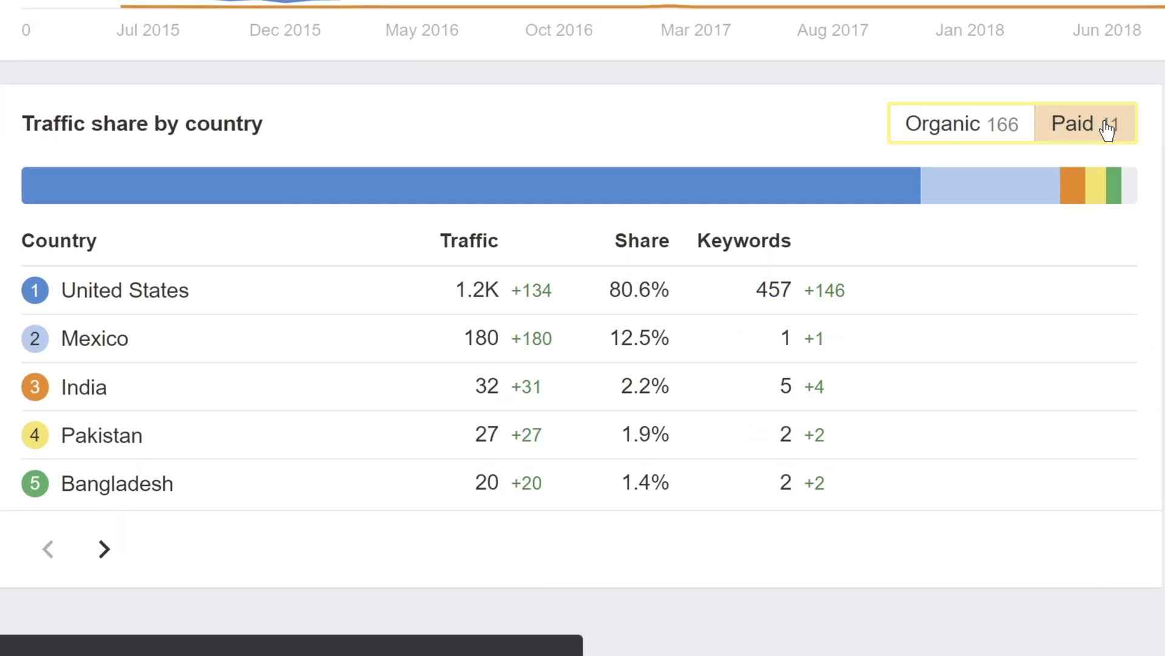
left_click(963, 130)
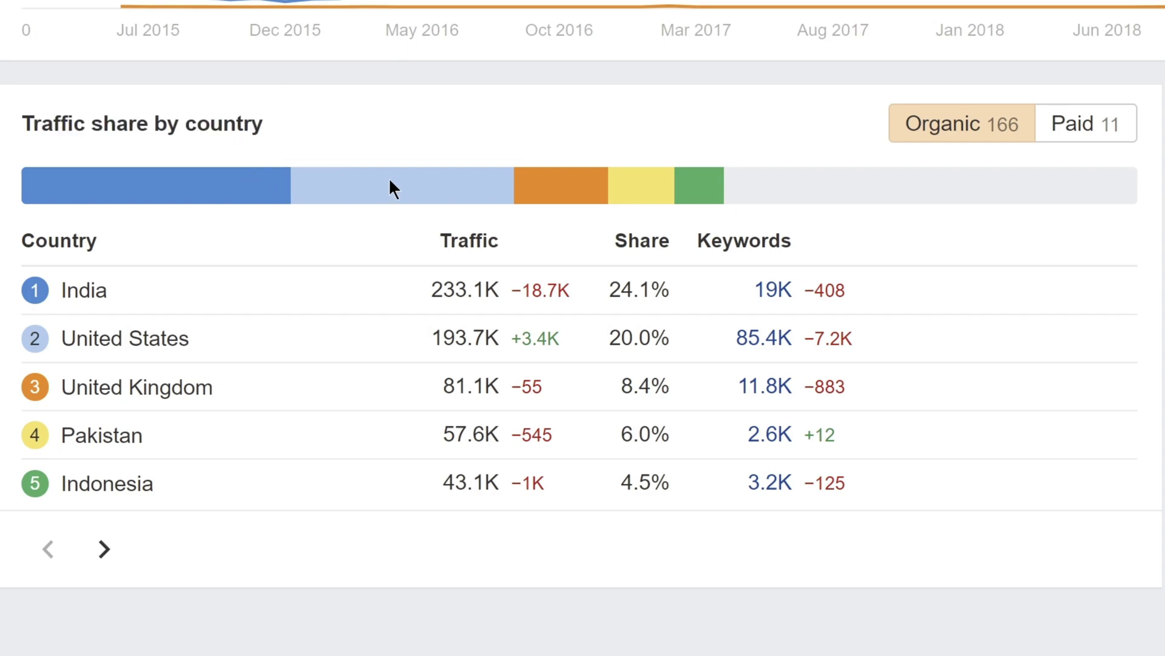
mouse_move(391, 182)
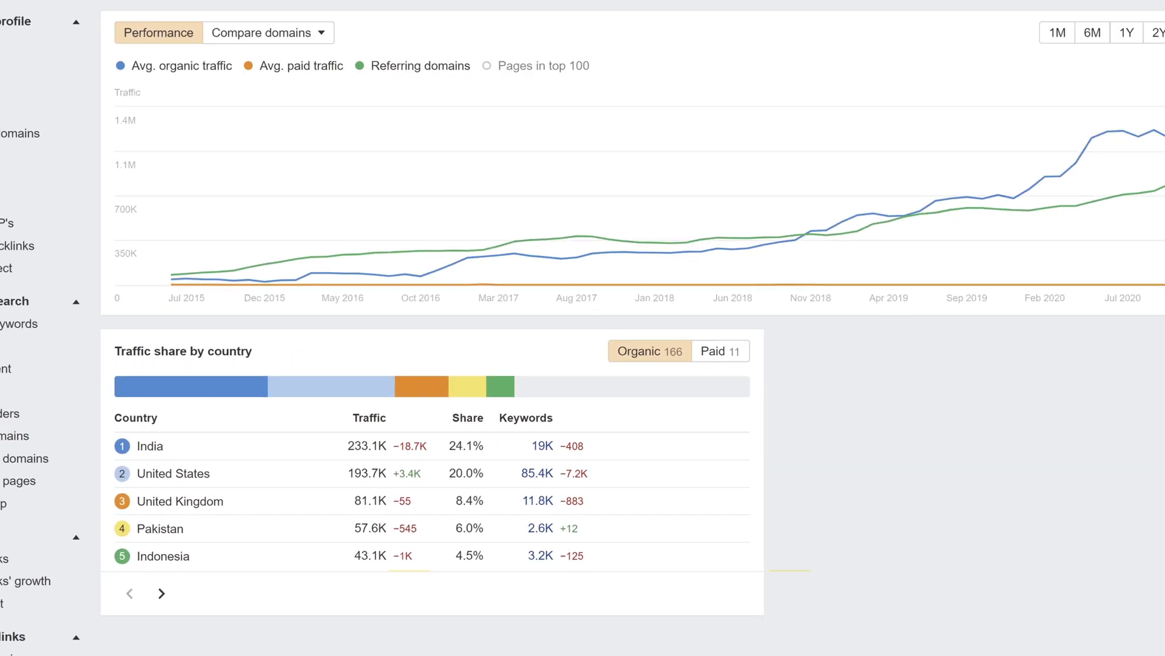
left_click(413, 52)
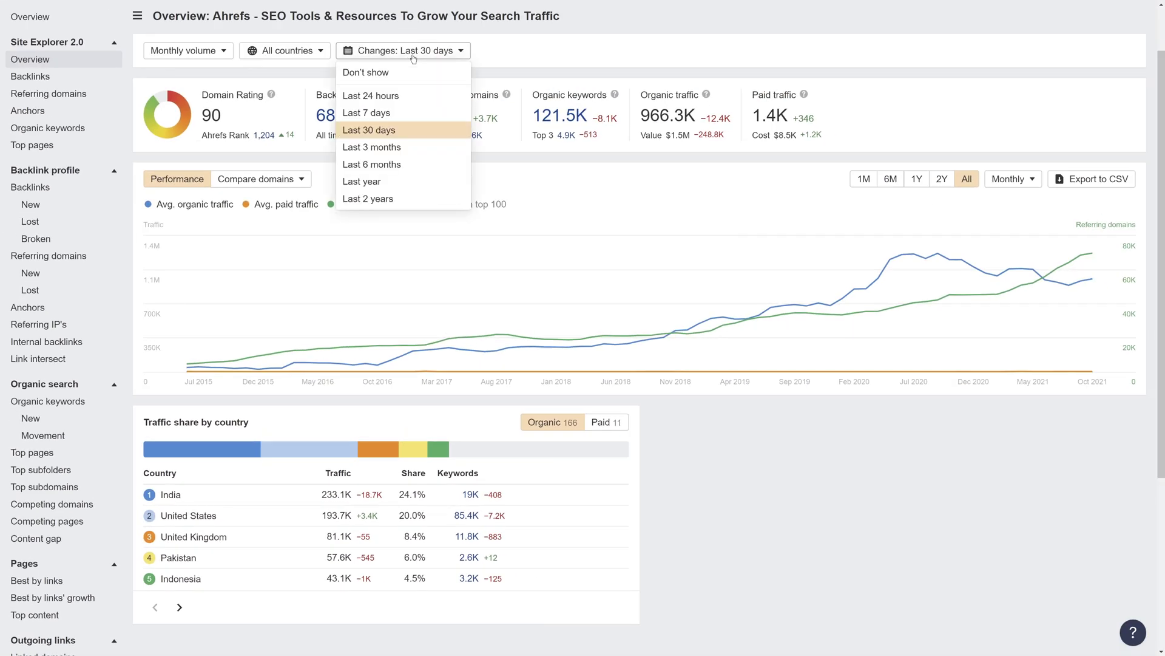
left_click(421, 163)
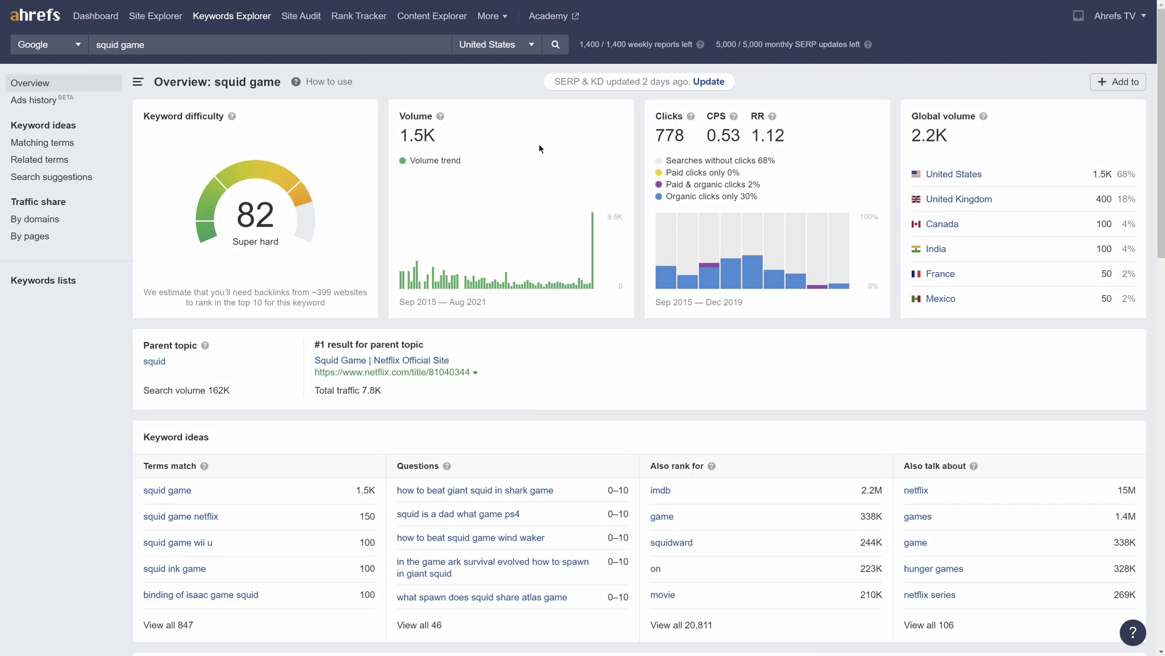
Step: Scroll the 'squid game' keyword overview down to the Position history chart
scroll(540, 148, "down", 5)
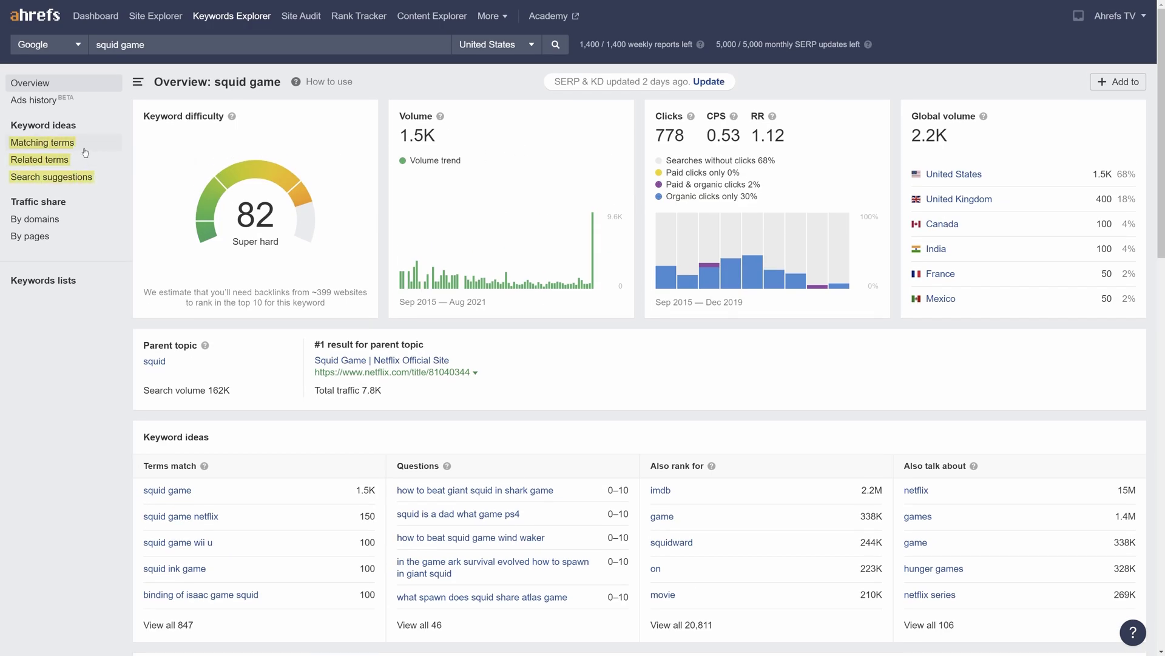
Step: Open Matching terms, expand squid game's position history, and zoom it to 3 Apr – 18 Oct 2021
left_click(74, 149)
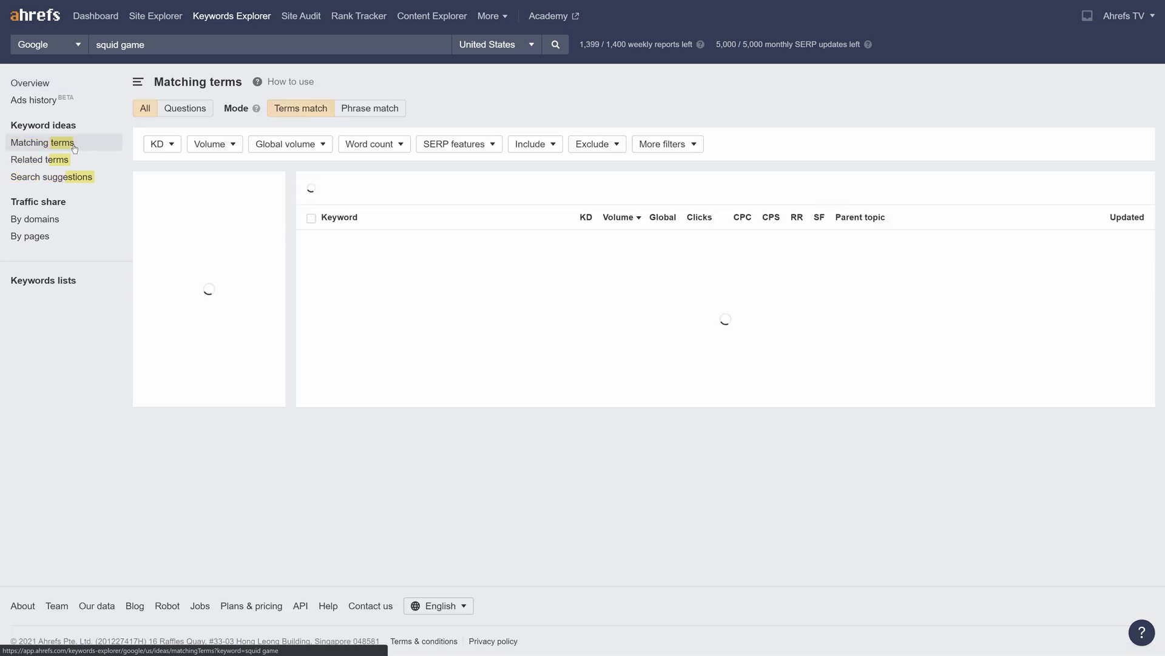
left_click(1009, 243)
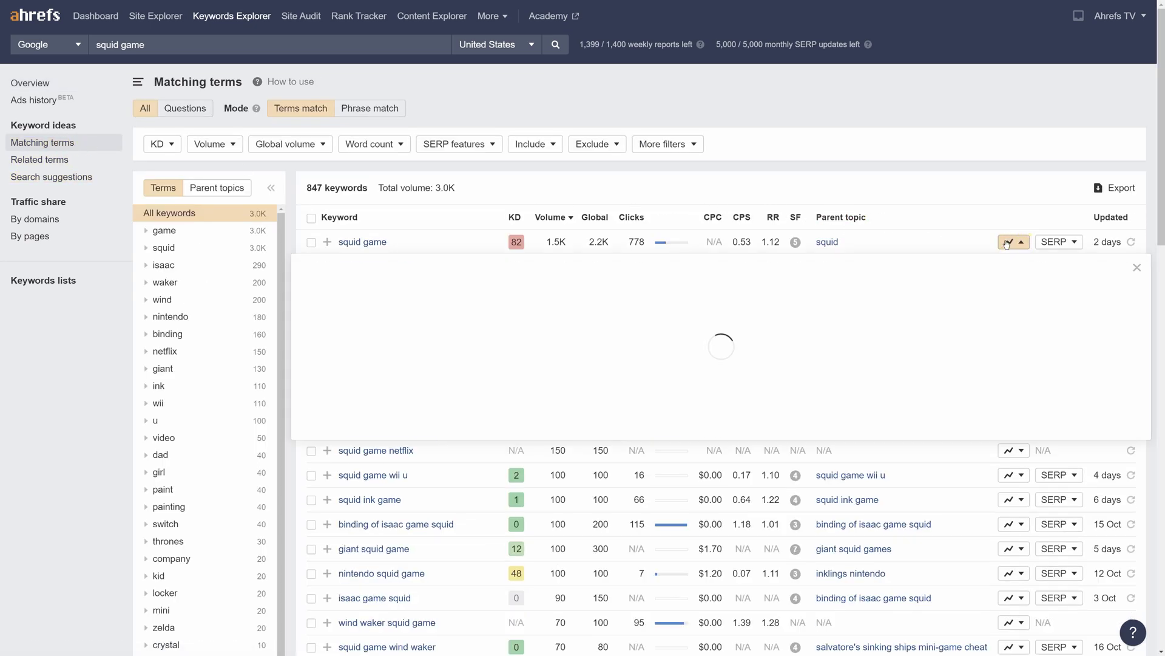
scroll(1006, 245, "down", 3)
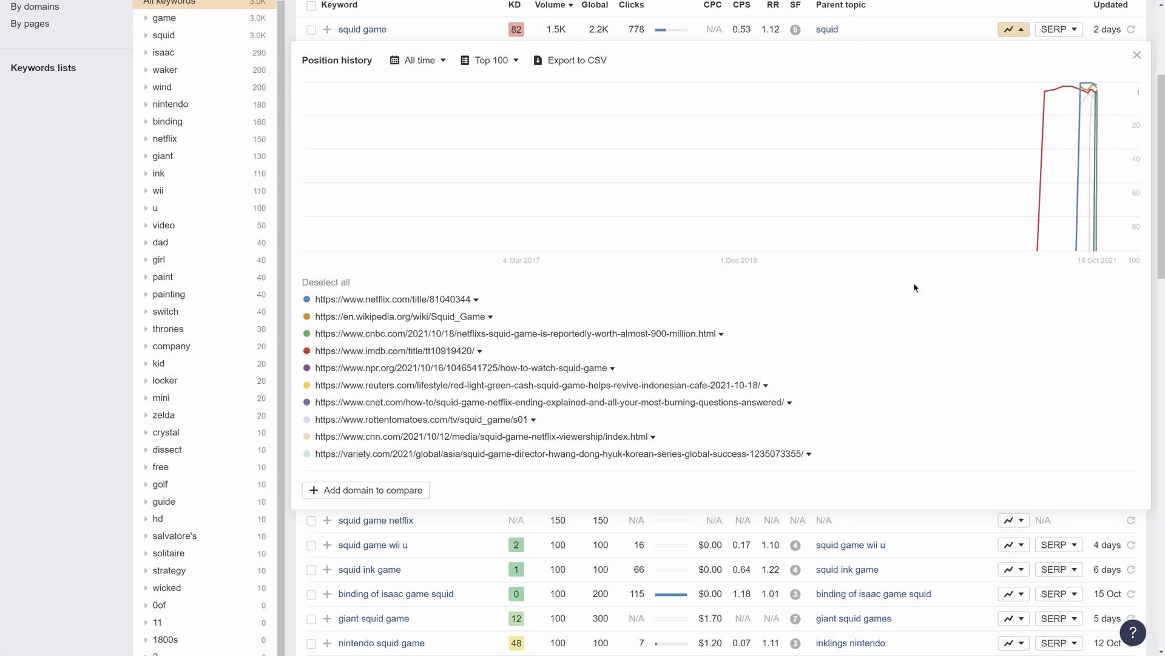
left_click(411, 490)
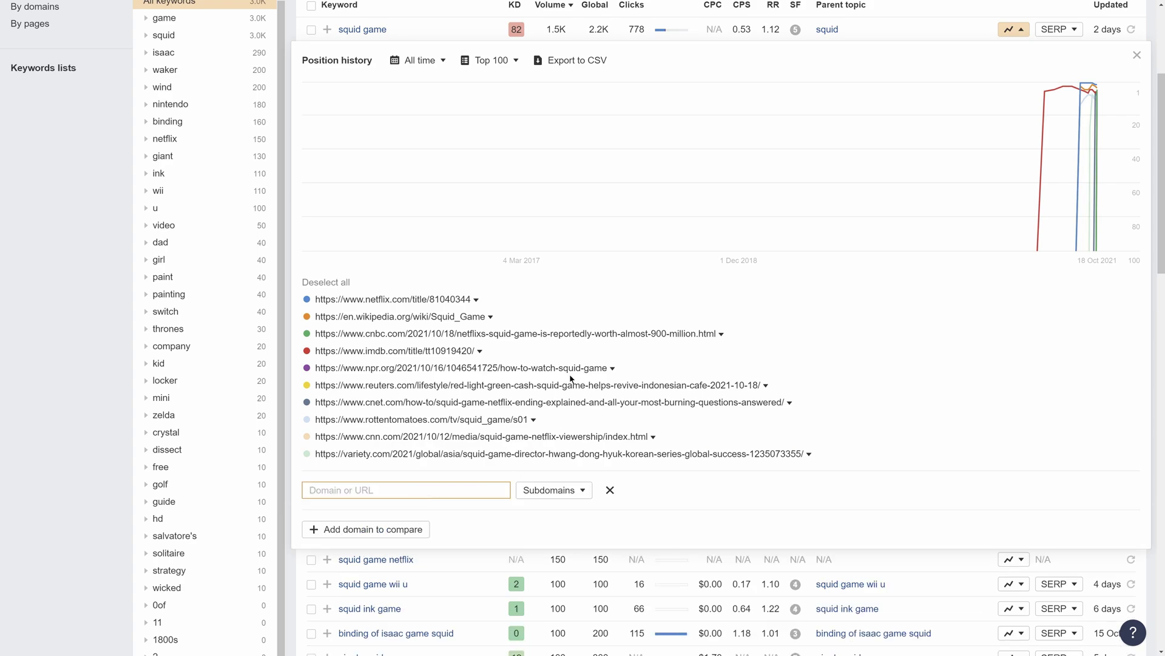
left_click(436, 66)
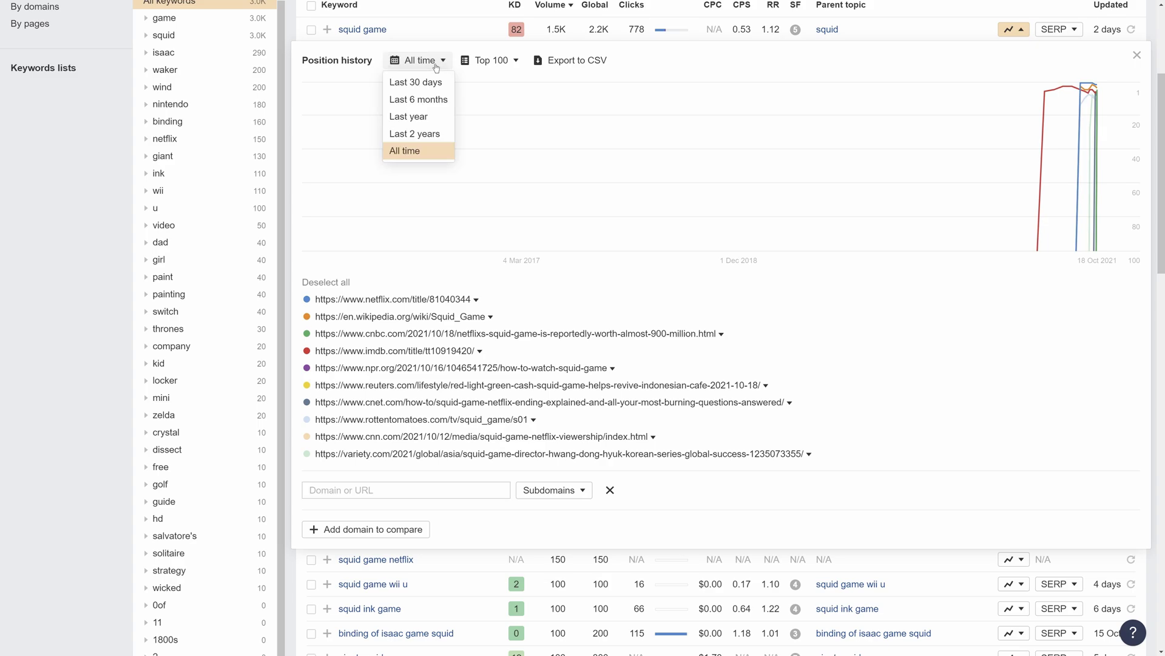
left_click(436, 66)
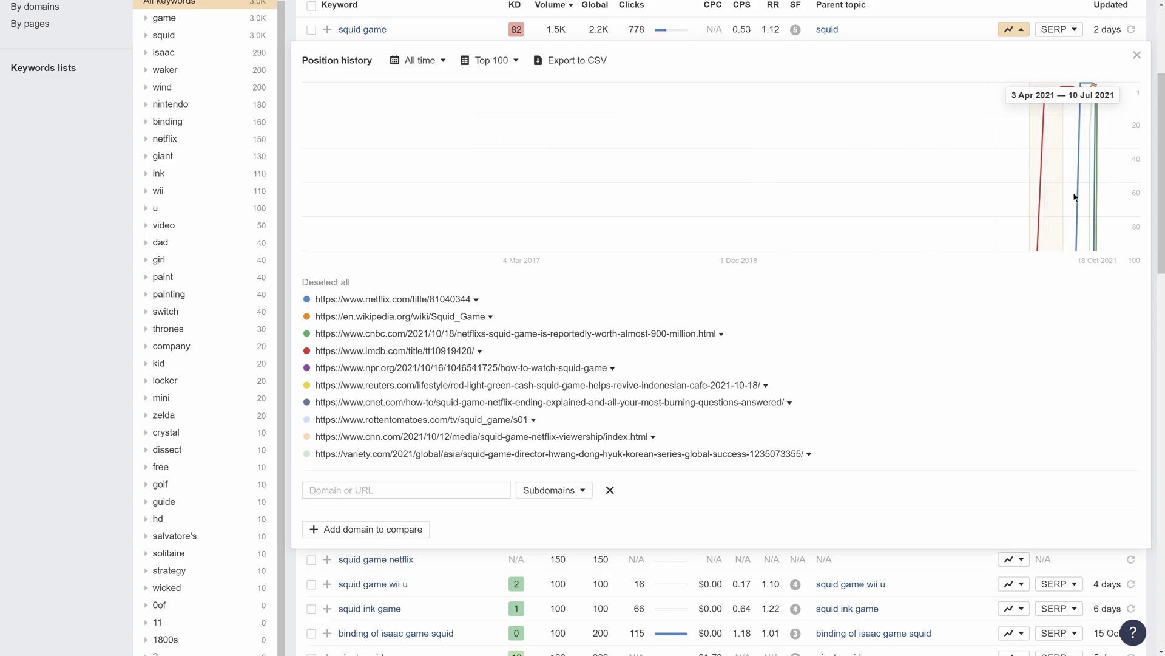
left_click_drag(1075, 198, 1112, 192)
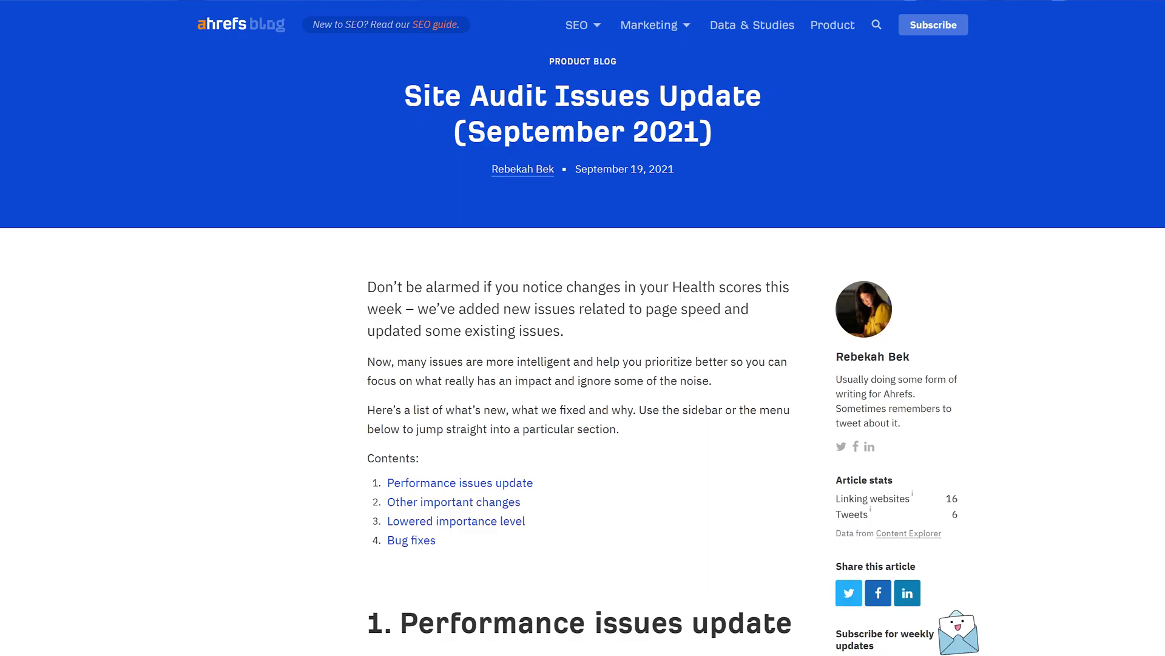
Step: Scroll the Site Audit Issues Update post down to section 2 on performance issues
scroll(583, 328, "down", 5)
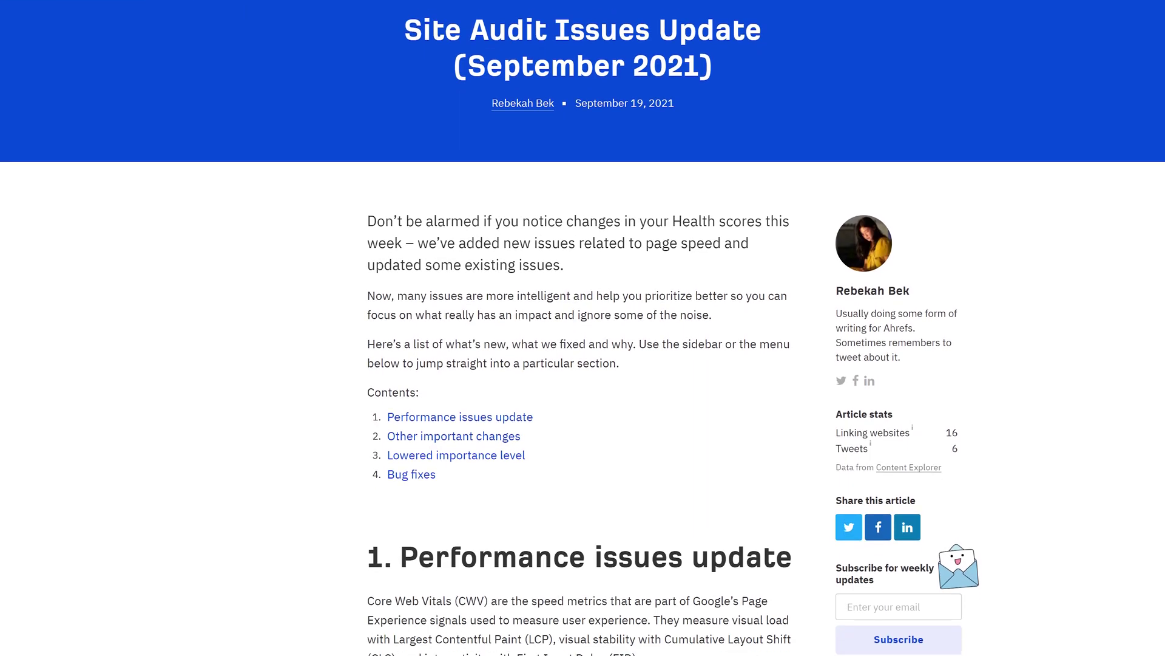
scroll(583, 327, "down", 11)
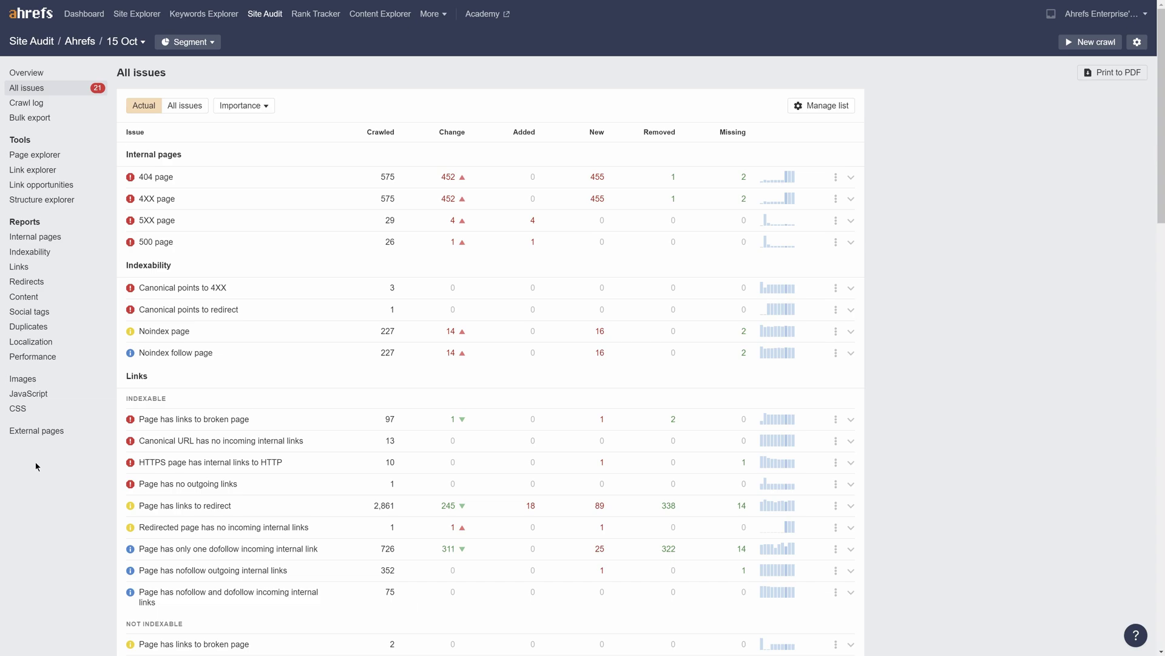
Step: Expand the Content issue 'Page and SERP titles do not match' and view its 1,337 affected URLs
scroll(36, 467, "down", 10)
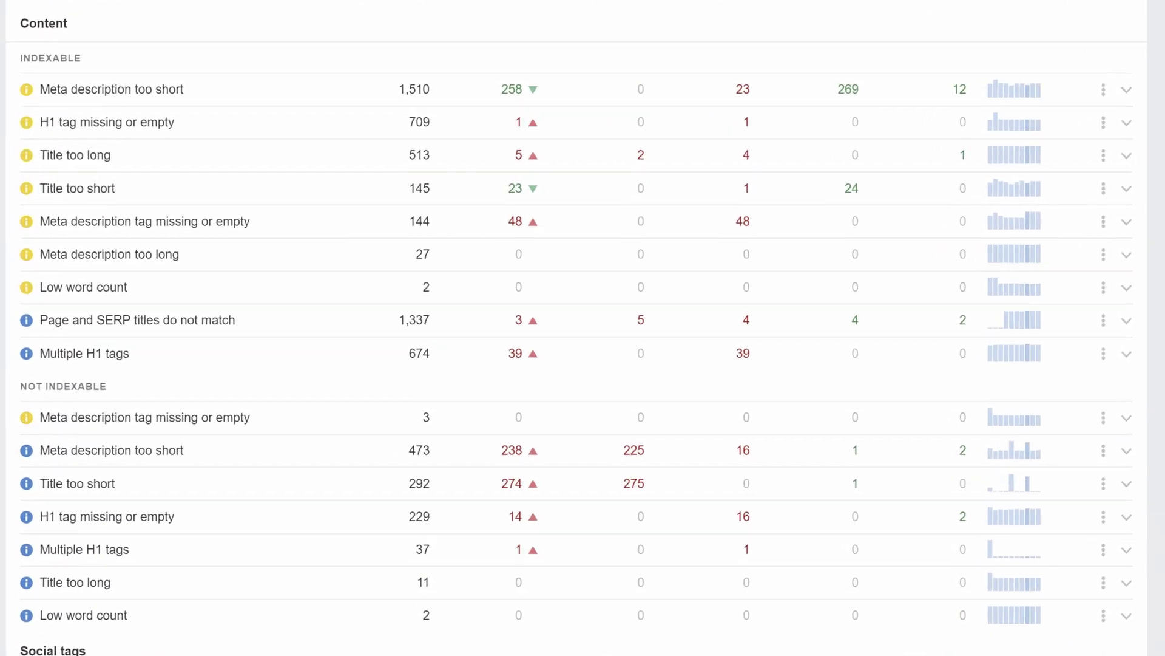
left_click(200, 331)
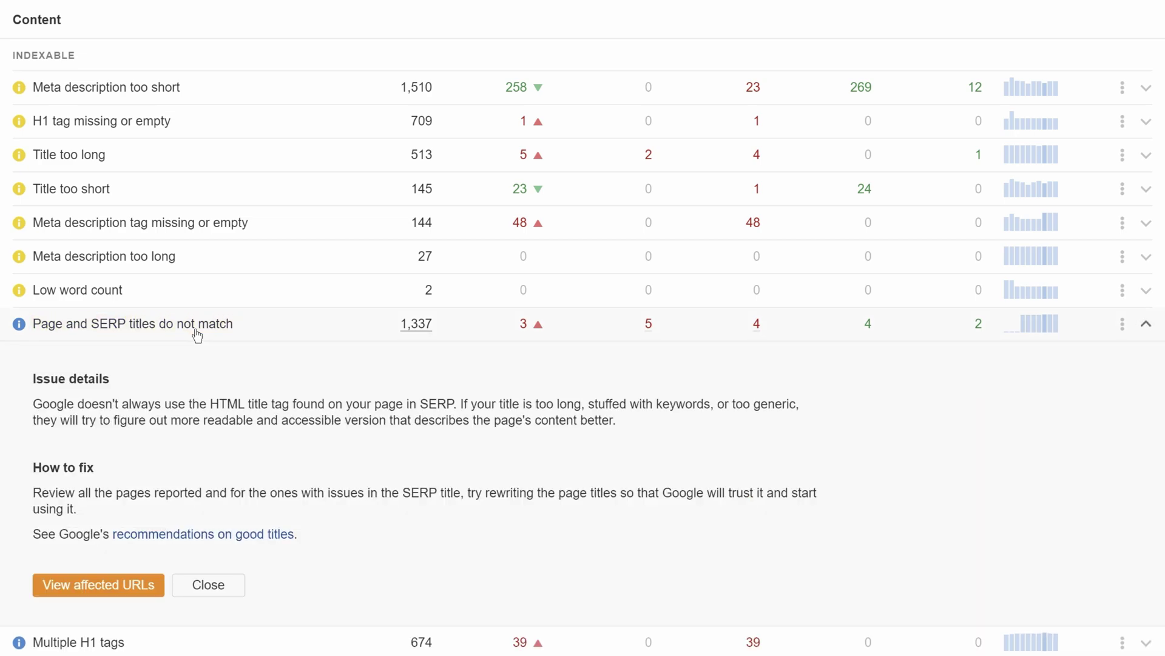
left_click(416, 328)
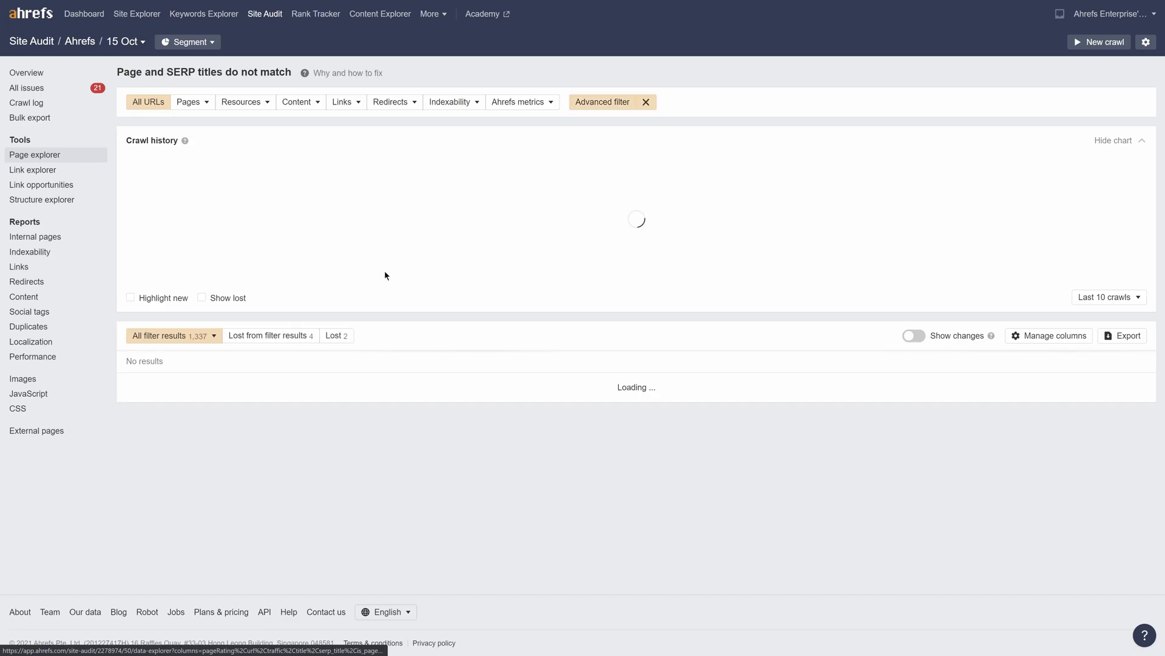